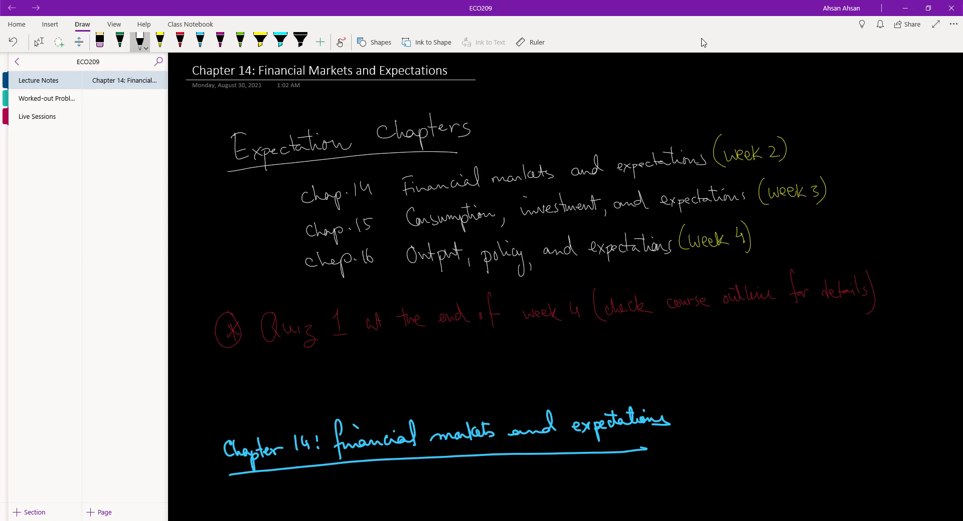
# Step: Underline 'end of week 4' in the red quiz reminder with cyan ink
pyautogui.click(200, 40)
pyautogui.click(200, 40)
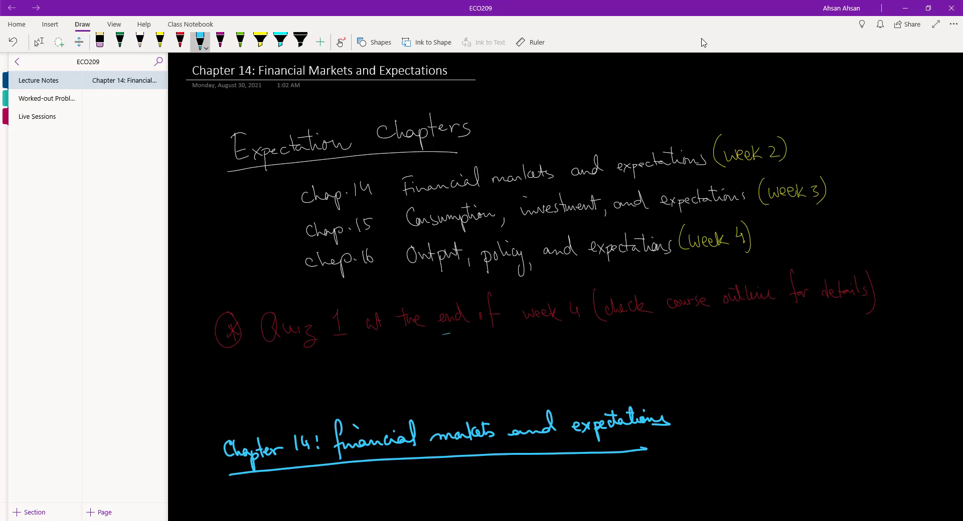
pyautogui.moveTo(443, 333); pyautogui.dragTo(578, 326)
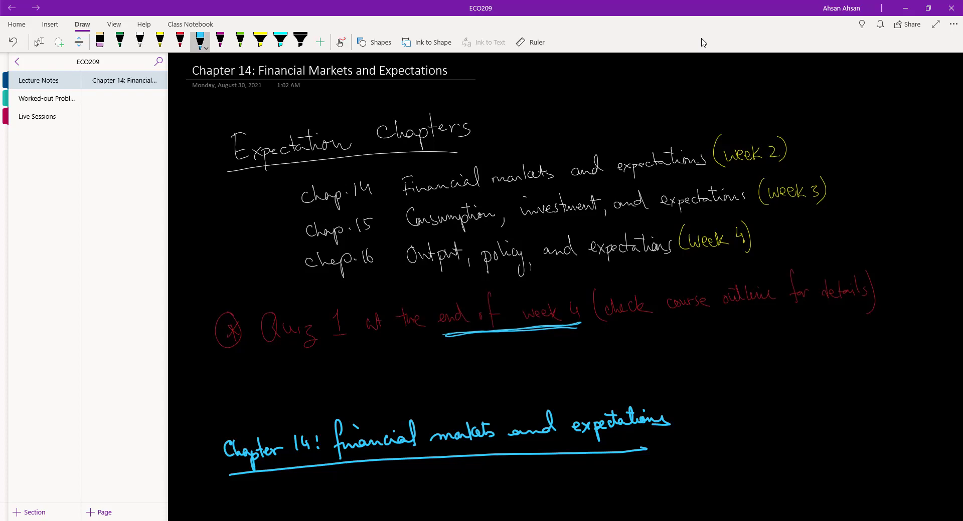
# Step: With the white pen, handwrite 'Focus:' below the Chapter 14 heading
pyautogui.scroll(-3, 552, 301)
pyautogui.click(38, 42)
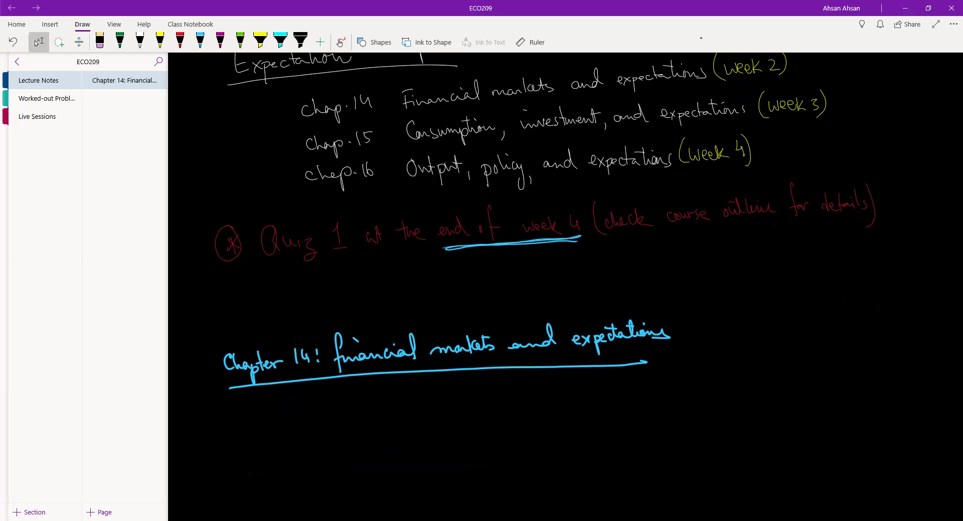
pyautogui.click(140, 40)
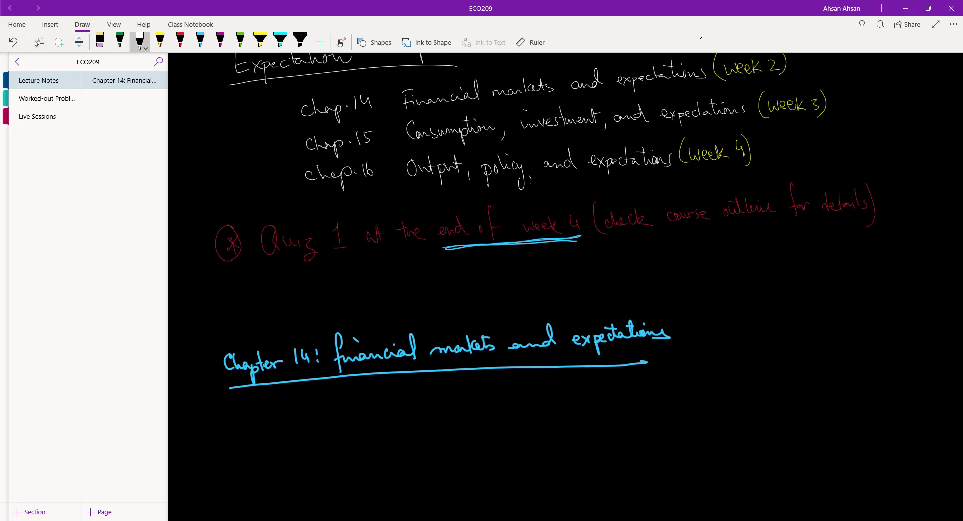
pyautogui.scroll(1, 565, 287)
pyautogui.moveTo(274, 439)
pyautogui.mouseDown()
pyautogui.moveTo(280, 456)
pyautogui.moveTo(309, 446)
pyautogui.mouseUp()
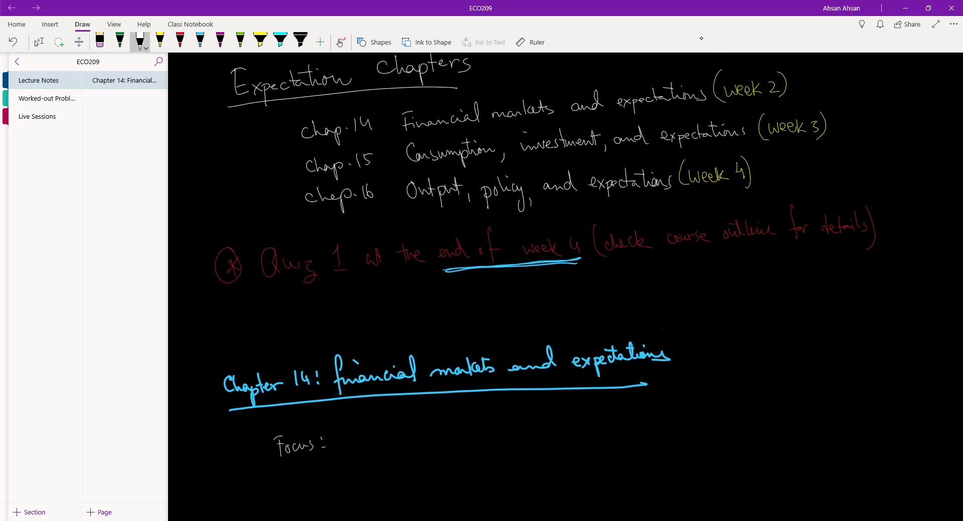
# Step: Handwrite 'the role that expectations plays in asset pricing/valuation.' after 'Focus:'
pyautogui.moveTo(342, 430)
pyautogui.mouseDown()
pyautogui.moveTo(343, 456)
pyautogui.moveTo(444, 449)
pyautogui.mouseUp()
pyautogui.moveTo(440, 437)
pyautogui.mouseDown()
pyautogui.moveTo(449, 431)
pyautogui.moveTo(466, 443)
pyautogui.mouseUp()
pyautogui.moveTo(469, 429)
pyautogui.mouseDown()
pyautogui.moveTo(471, 444)
pyautogui.moveTo(542, 435)
pyautogui.mouseUp()
pyautogui.moveTo(543, 438)
pyautogui.mouseDown()
pyautogui.moveTo(551, 419)
pyautogui.moveTo(579, 431)
pyautogui.moveTo(595, 424)
pyautogui.mouseUp()
pyautogui.moveTo(557, 424)
pyautogui.mouseDown()
pyautogui.moveTo(645, 427)
pyautogui.moveTo(652, 445)
pyautogui.moveTo(657, 432)
pyautogui.moveTo(716, 420)
pyautogui.moveTo(785, 419)
pyautogui.moveTo(790, 402)
pyautogui.mouseUp()
pyautogui.moveTo(784, 410)
pyautogui.mouseDown()
pyautogui.moveTo(821, 429)
pyautogui.moveTo(830, 413)
pyautogui.moveTo(851, 410)
pyautogui.moveTo(869, 433)
pyautogui.mouseUp()
pyautogui.moveTo(876, 391)
pyautogui.mouseDown()
pyautogui.moveTo(873, 405)
pyautogui.moveTo(898, 394)
pyautogui.moveTo(912, 406)
pyautogui.moveTo(923, 385)
pyautogui.moveTo(935, 401)
pyautogui.mouseUp()
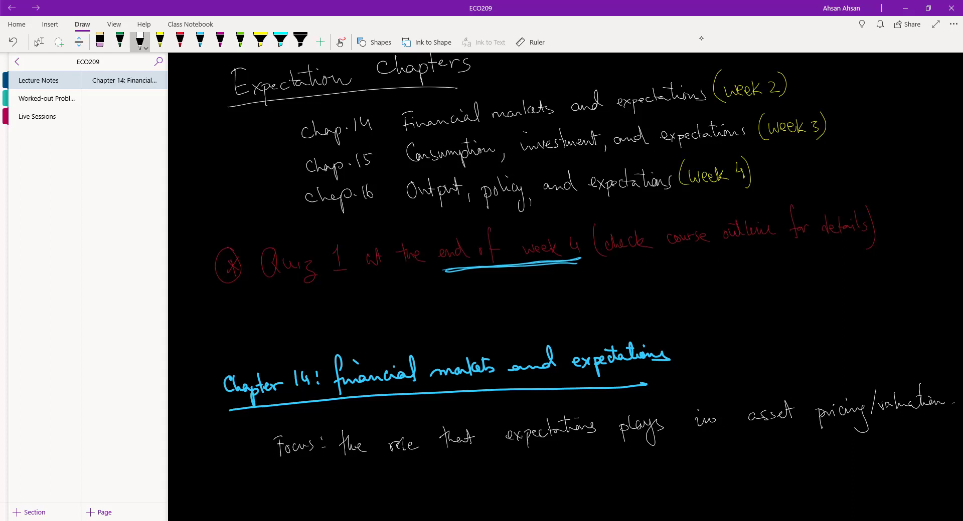
# Step: Underline 'expectations' and 'asset' in yellow ink and draw an arrow down from 'asset'
pyautogui.click(160, 41)
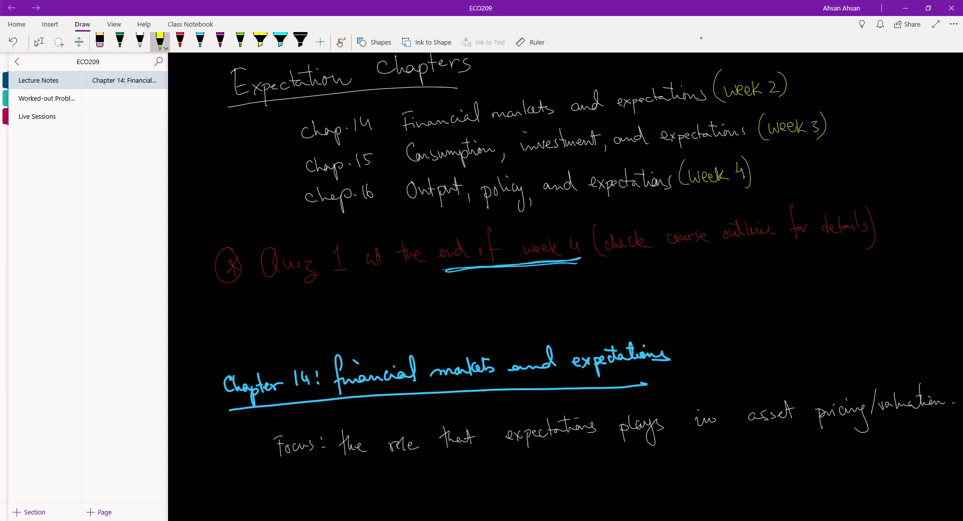
pyautogui.scroll(-1, 827, 464)
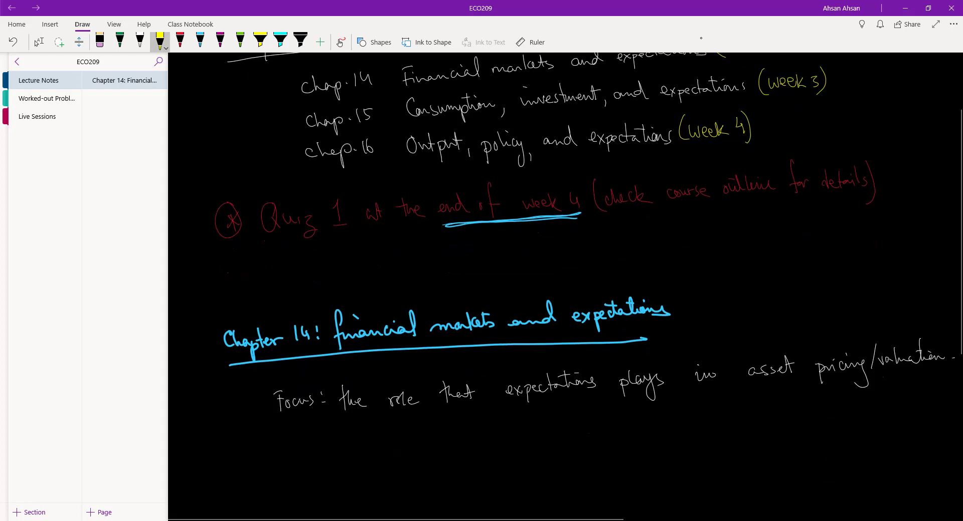
pyautogui.click(37, 42)
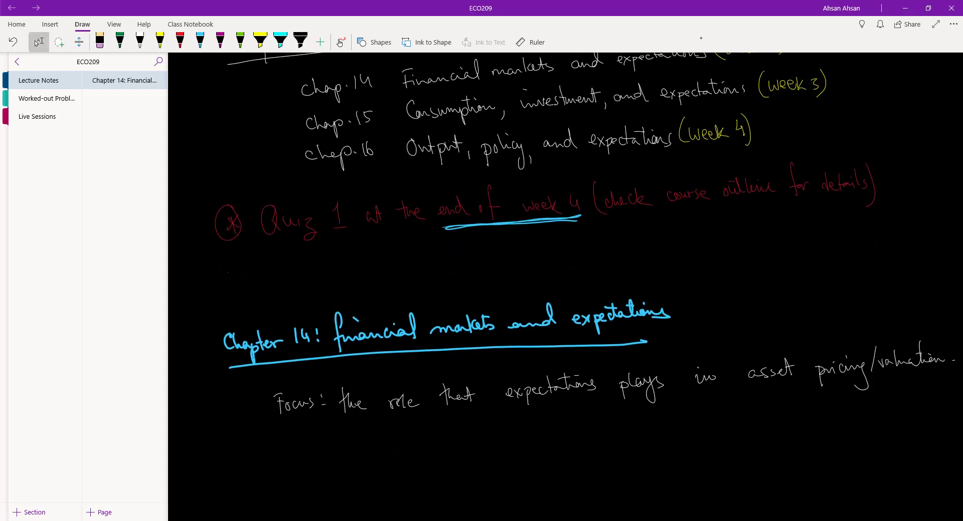
pyautogui.click(160, 40)
pyautogui.moveTo(504, 406); pyautogui.dragTo(600, 398)
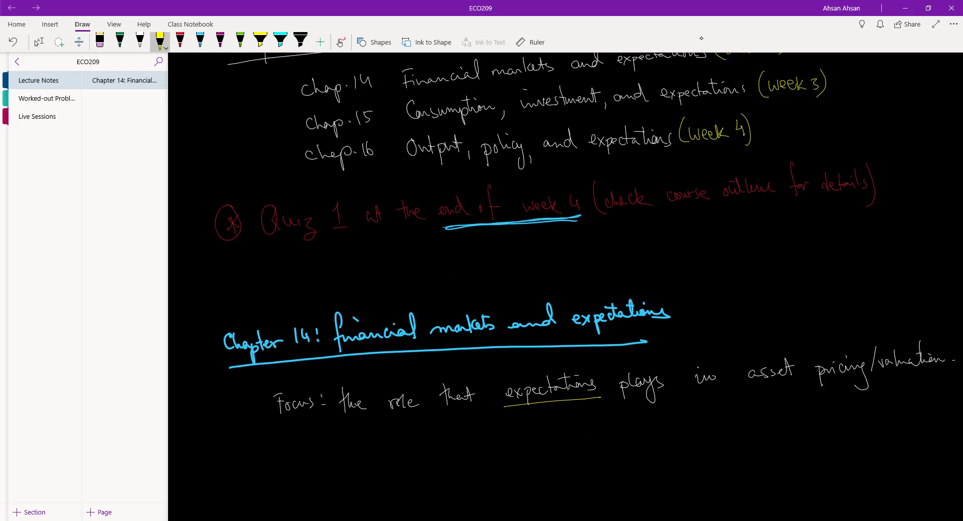
pyautogui.moveTo(744, 388); pyautogui.dragTo(801, 381)
pyautogui.moveTo(765, 390)
pyautogui.mouseDown()
pyautogui.moveTo(761, 436)
pyautogui.moveTo(884, 427)
pyautogui.moveTo(905, 404)
pyautogui.moveTo(910, 423)
pyautogui.moveTo(933, 405)
pyautogui.moveTo(947, 427)
pyautogui.mouseUp()
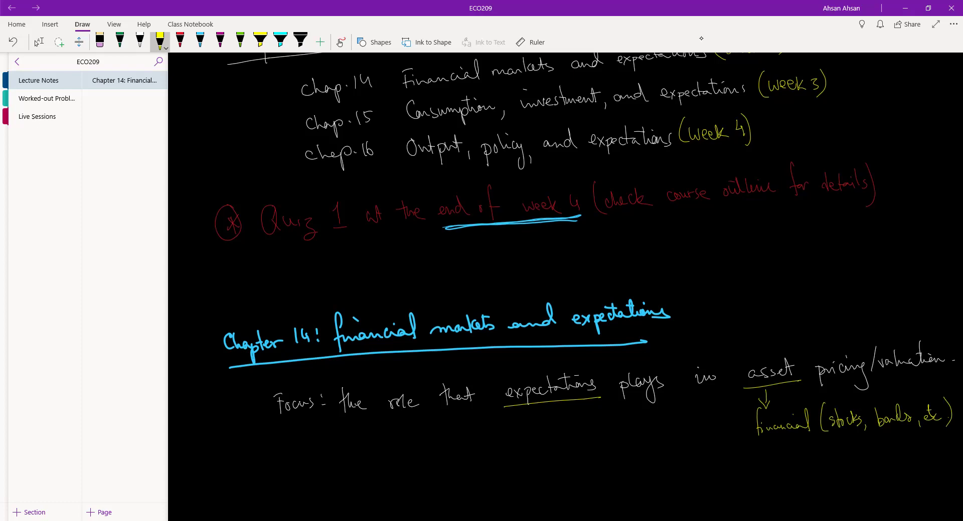
# Step: Handwrite 'physical (houses)' in yellow beneath the financial line
pyautogui.moveTo(764, 456)
pyautogui.mouseDown()
pyautogui.moveTo(767, 469)
pyautogui.moveTo(778, 461)
pyautogui.moveTo(781, 479)
pyautogui.moveTo(794, 461)
pyautogui.moveTo(809, 460)
pyautogui.mouseUp()
pyautogui.moveTo(811, 443)
pyautogui.mouseDown()
pyautogui.moveTo(815, 459)
pyautogui.moveTo(870, 455)
pyautogui.mouseUp()
pyautogui.moveTo(879, 437); pyautogui.dragTo(878, 462)
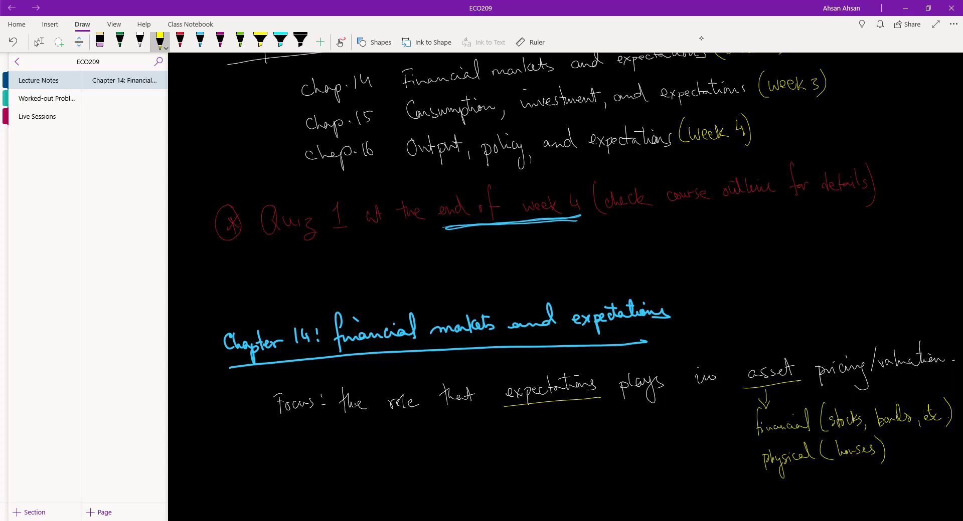
# Step: Draw a red box around the word 'Focus'
pyautogui.click(180, 40)
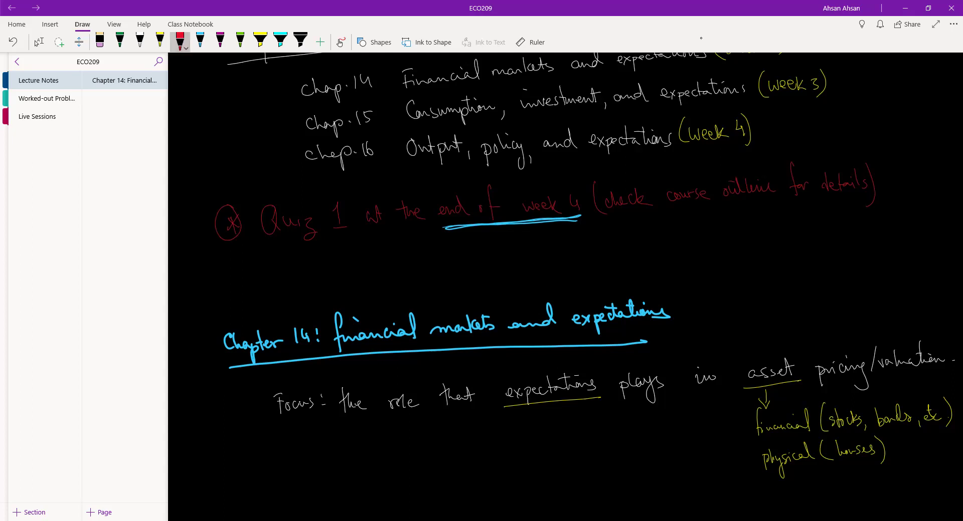
pyautogui.moveTo(275, 420); pyautogui.dragTo(318, 417)
pyautogui.moveTo(270, 388)
pyautogui.mouseDown()
pyautogui.moveTo(317, 386)
pyautogui.moveTo(269, 426)
pyautogui.mouseUp()
# Step: Add red tick marks beside the 'financial' and 'physical' lines
pyautogui.moveTo(732, 423); pyautogui.dragTo(756, 423)
pyautogui.moveTo(742, 461); pyautogui.dragTo(776, 446)
pyautogui.scroll(-3, 552, 251)
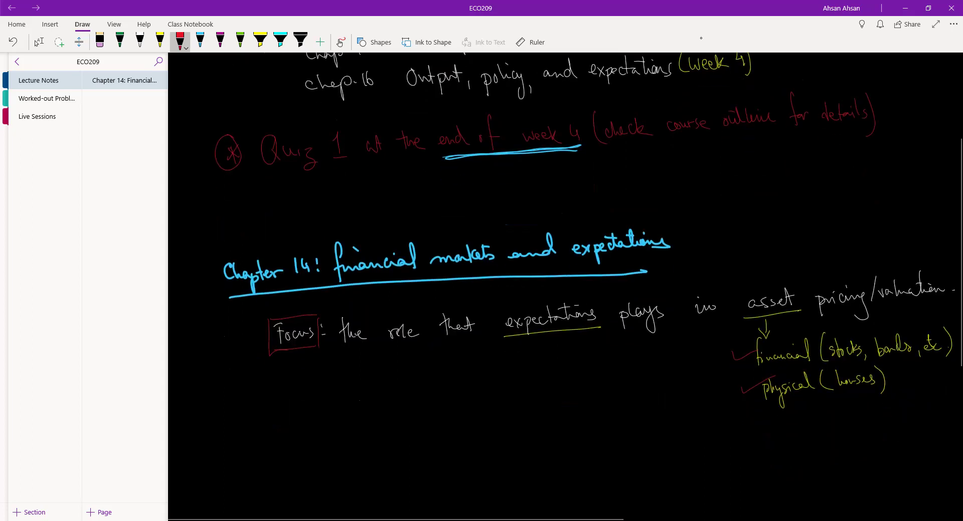
pyautogui.click(38, 42)
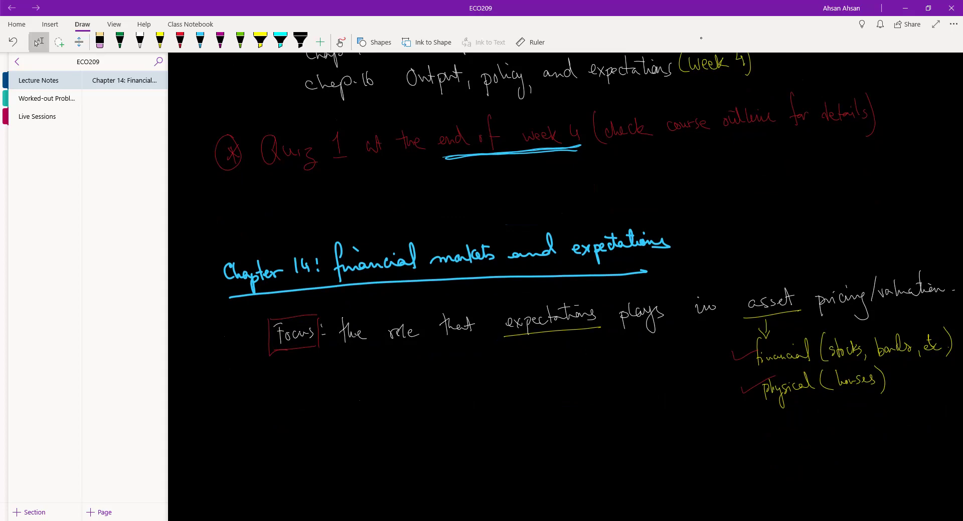